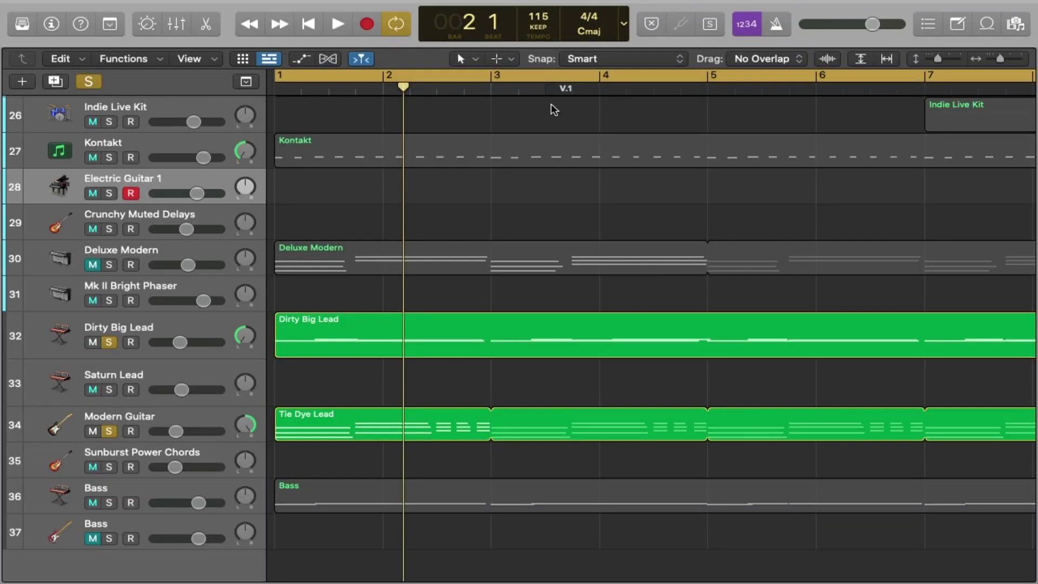
Step: Open the mixer and bring up the MultiMeter plug-in on the Stereo Out channel
key(x)
scroll(600, 257, right, 10)
scroll(738, 122, up, 3)
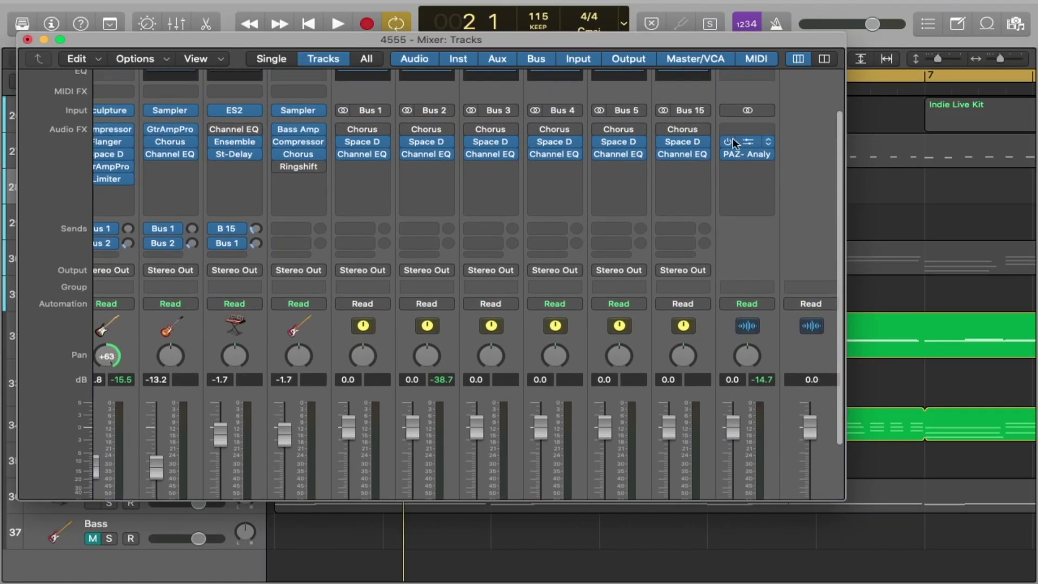
click(747, 141)
click(390, 146)
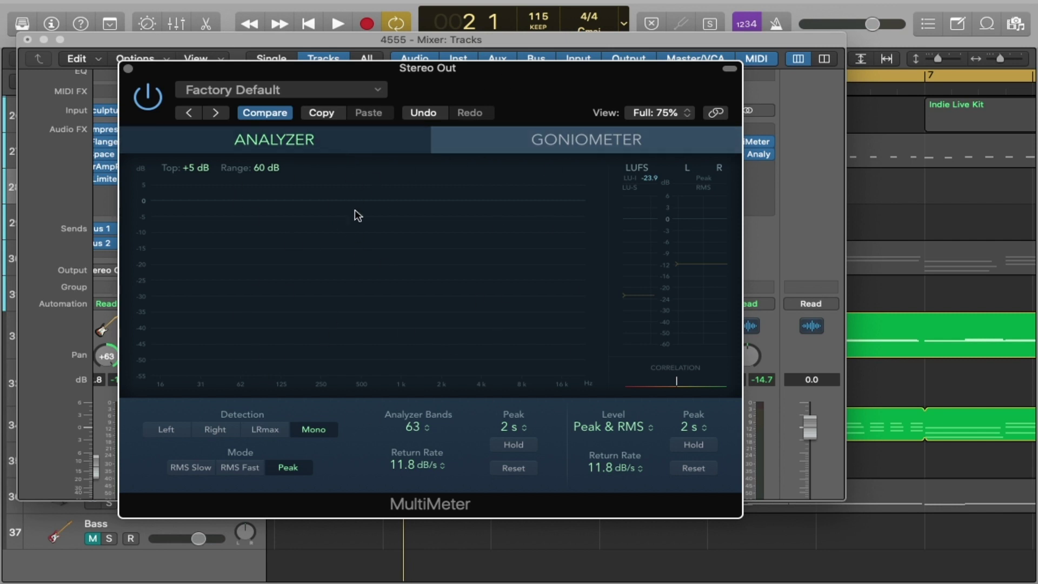
Step: View the MultiMeter's Goniometer display, return to the Analyzer display and close the plug-in window
click(518, 145)
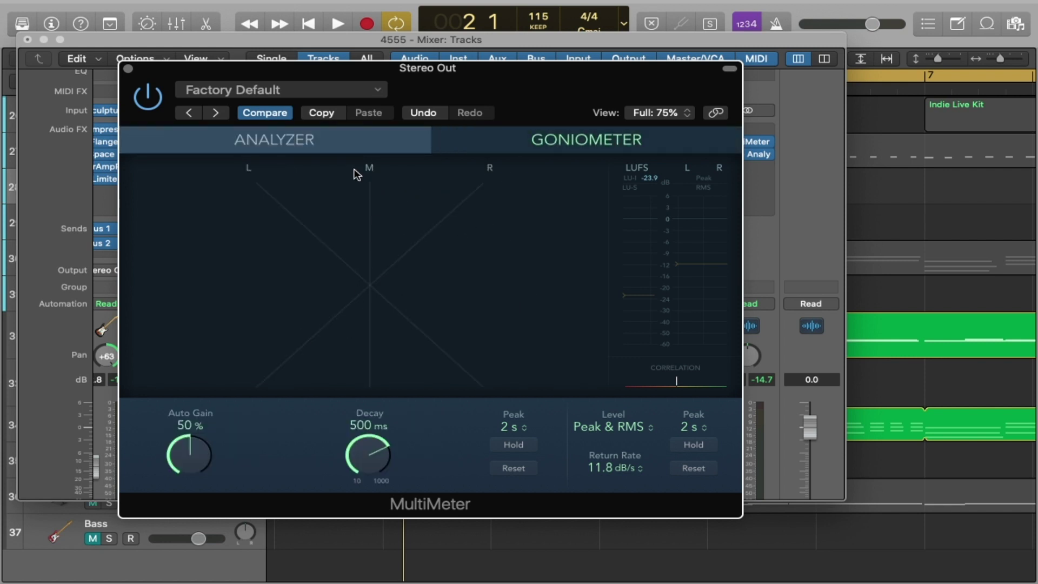
click(358, 142)
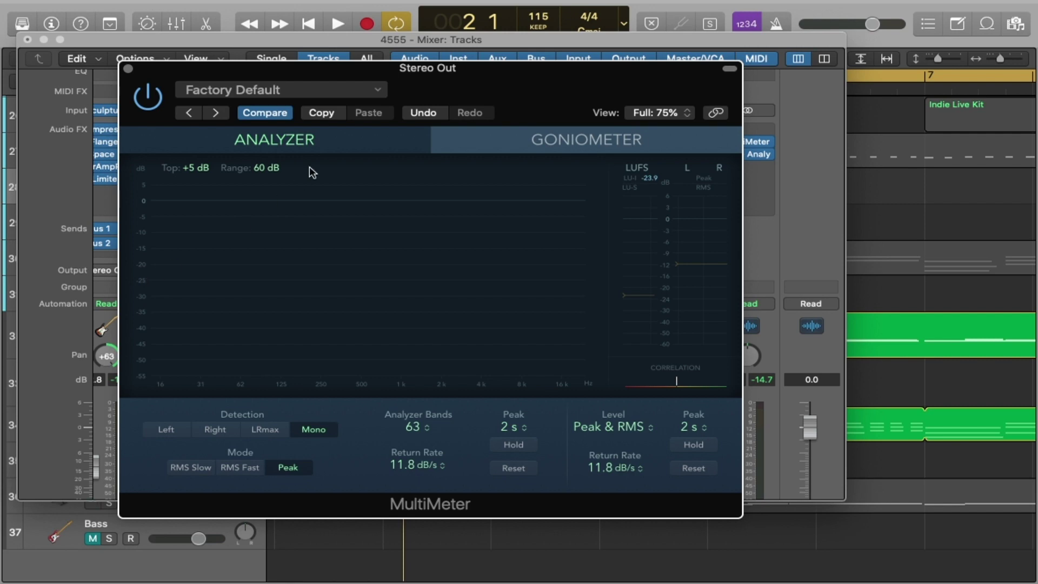
click(128, 69)
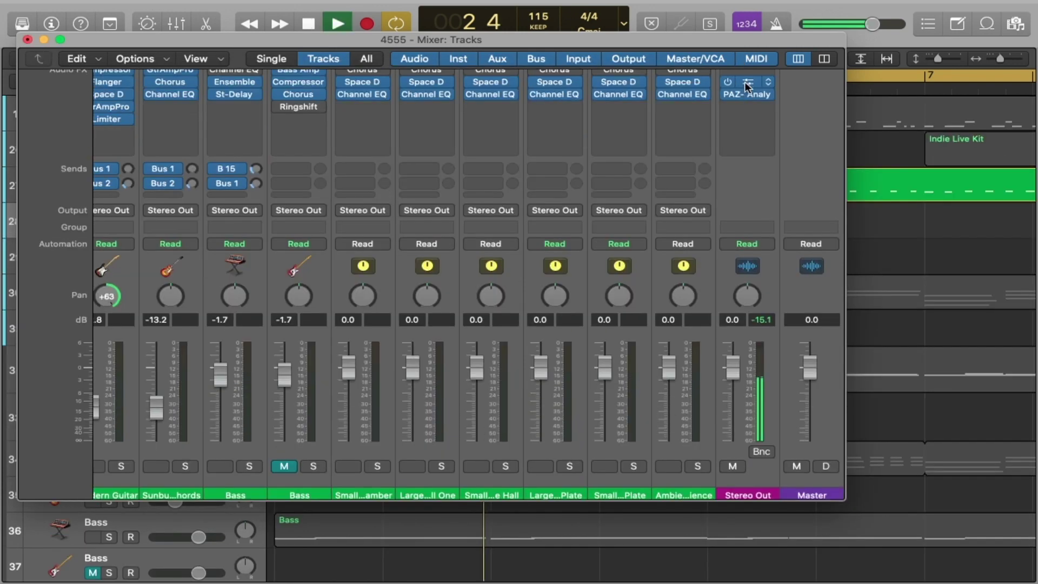
Step: Reopen the Stereo Out MultiMeter and play the soloed Kontakt track to examine its frequency range in the Analyzer
click(746, 82)
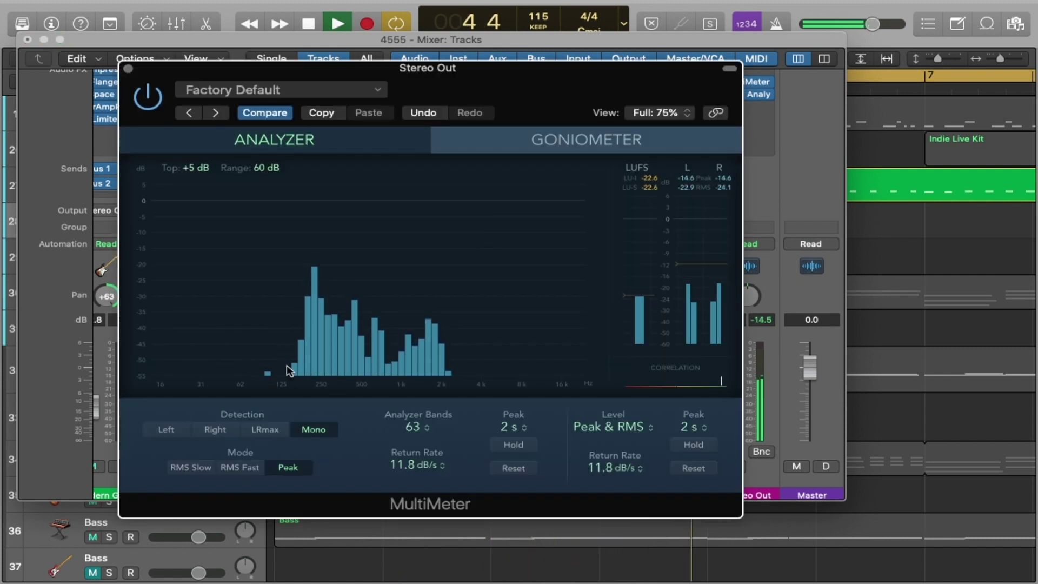
key(space)
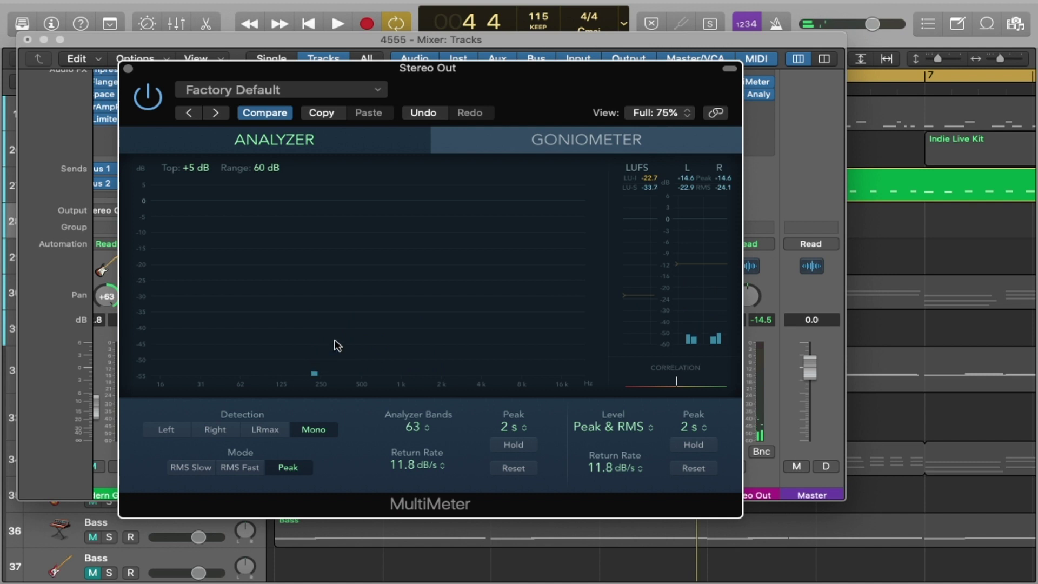
key(ctrl+m)
key(ctrl+m)
key(ctrl+m)
key(ctrl+m)
key(space)
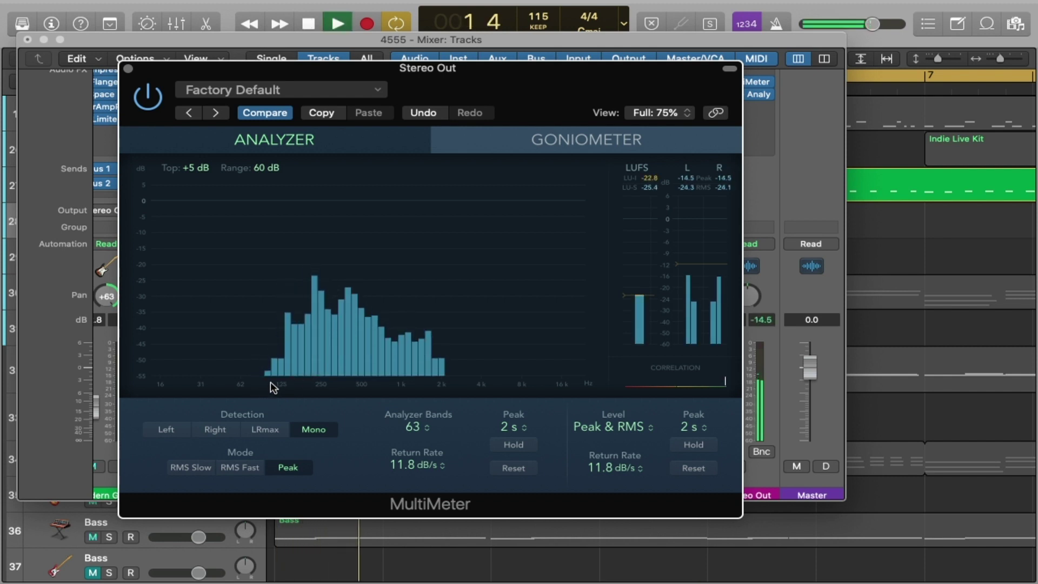
key(ctrl+m)
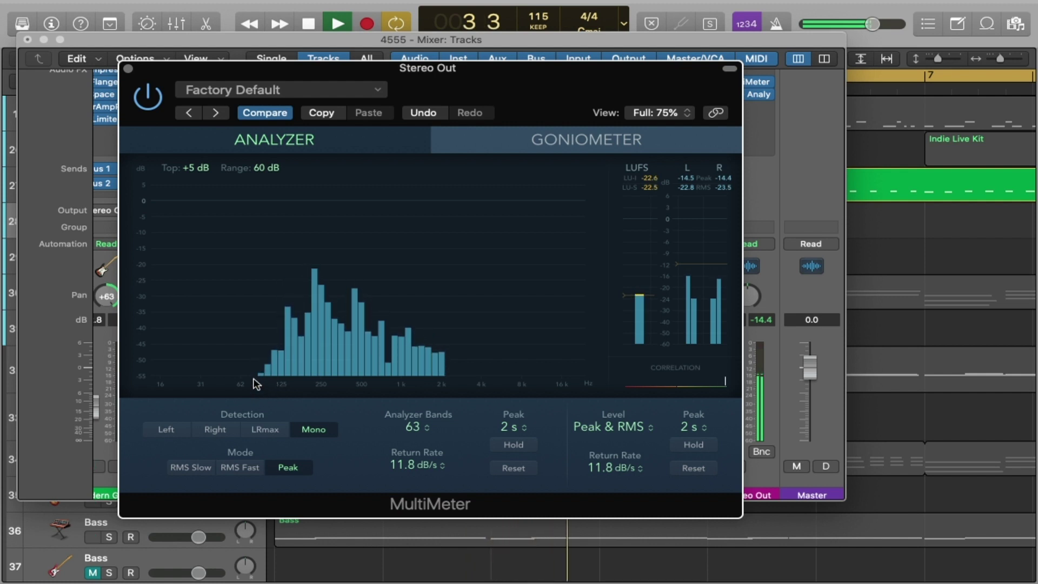
key(ctrl+m)
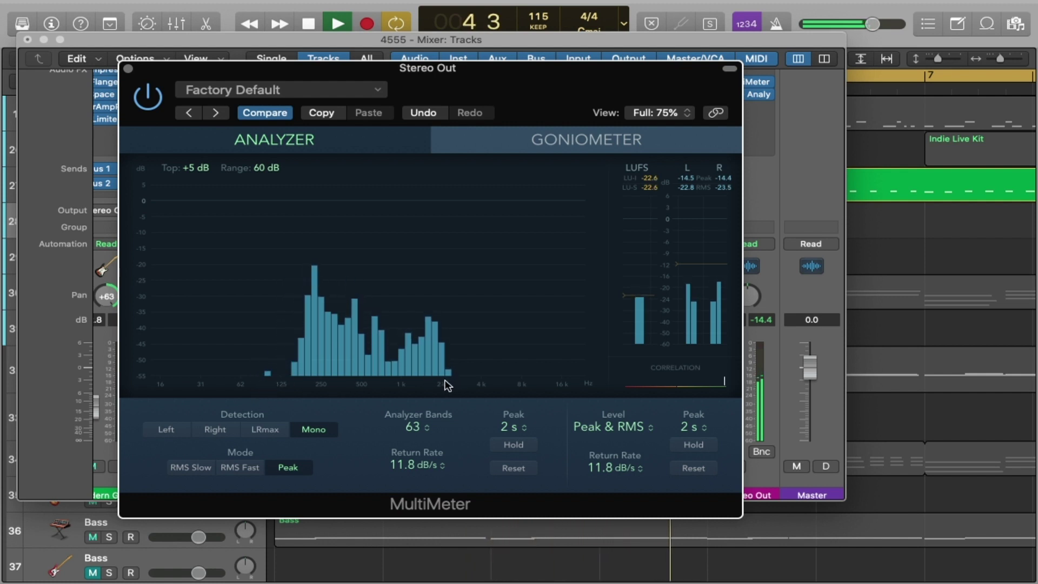
key(space)
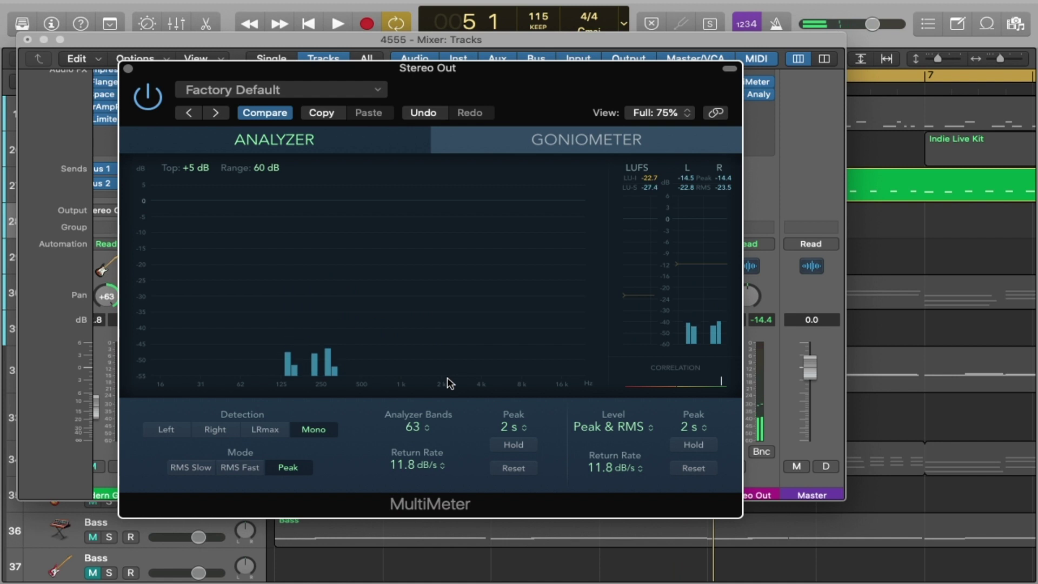
key(ctrl+m)
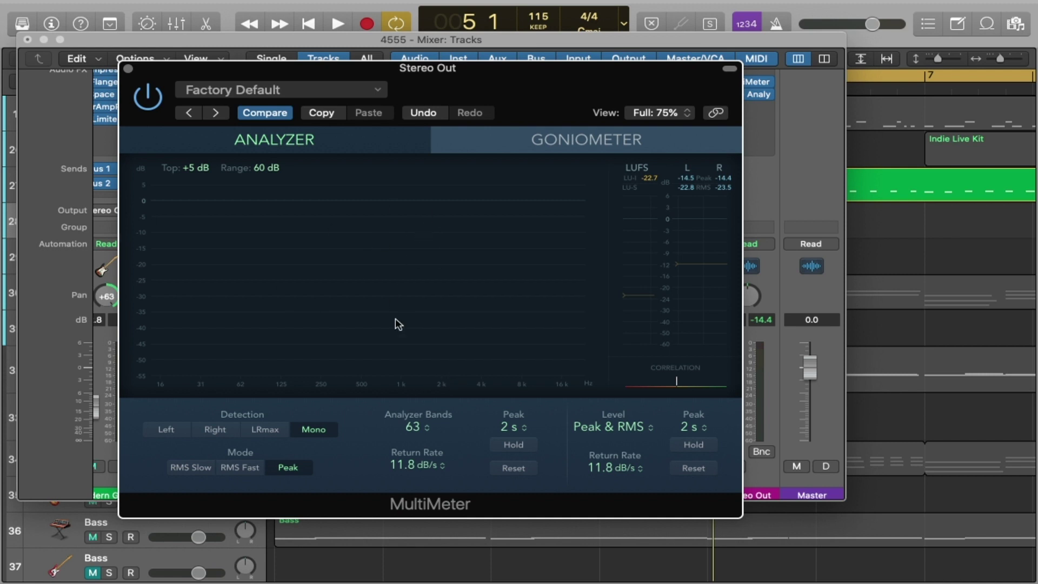
key(ctrl+m)
key(ctrl+m)
key(ctrl+m)
key(ctrl+m)
key(ctrl+m)
key(ctrl+m)
key(ctrl+m)
key(ctrl+m)
key(ctrl+m)
key(ctrl+m)
key(ctrl+m)
key(ctrl+m)
key(ctrl+m)
key(ctrl+m)
key(ctrl+m)
key(ctrl+m)
Step: Show the MultiMeter's Goniometer beside the mixer channels and play the Kontakt track to examine its stereo image
key(ctrl+m)
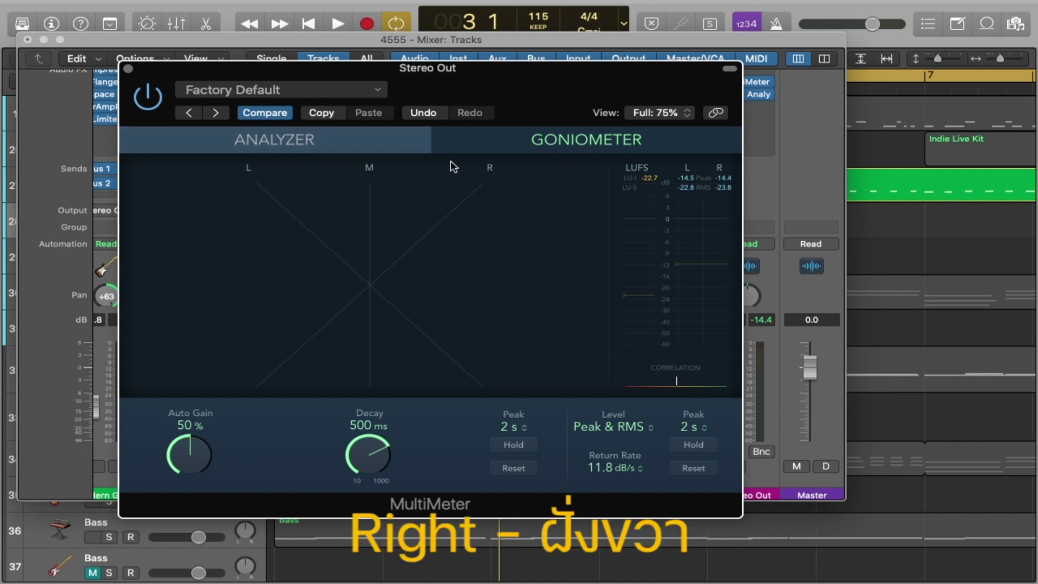
key(ctrl+m)
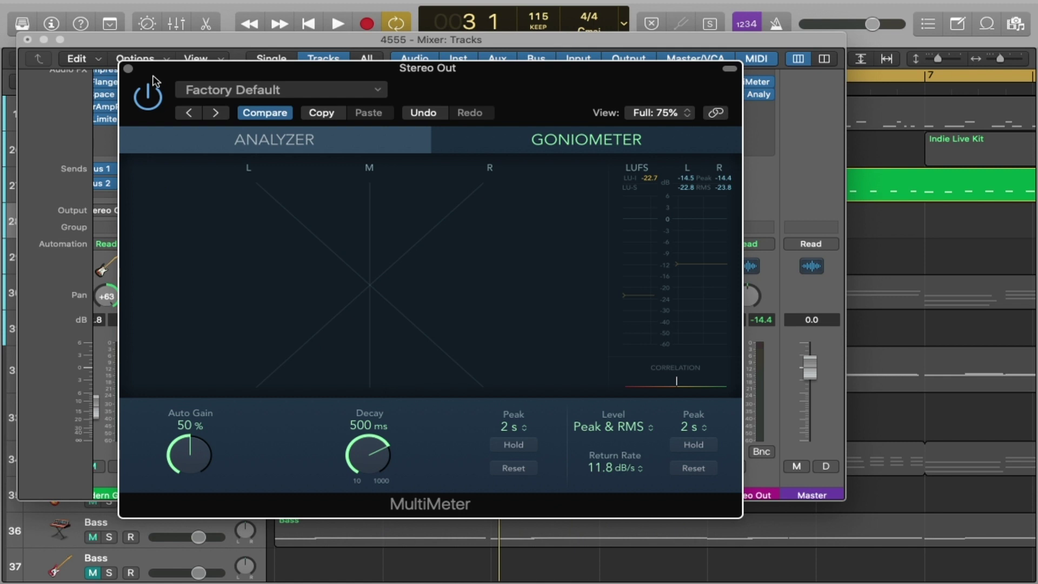
drag(164, 70, 539, 86)
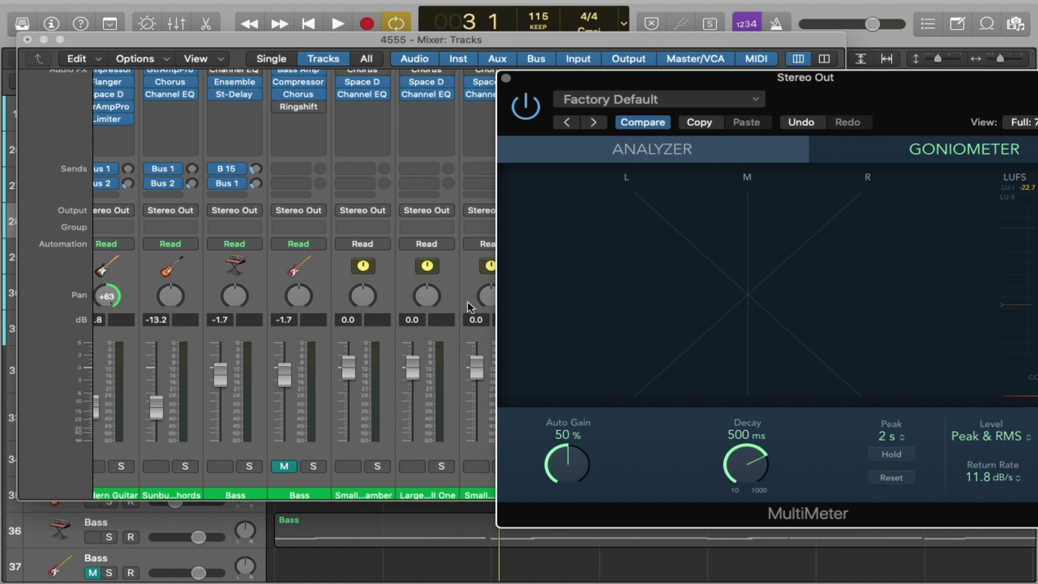
key(space)
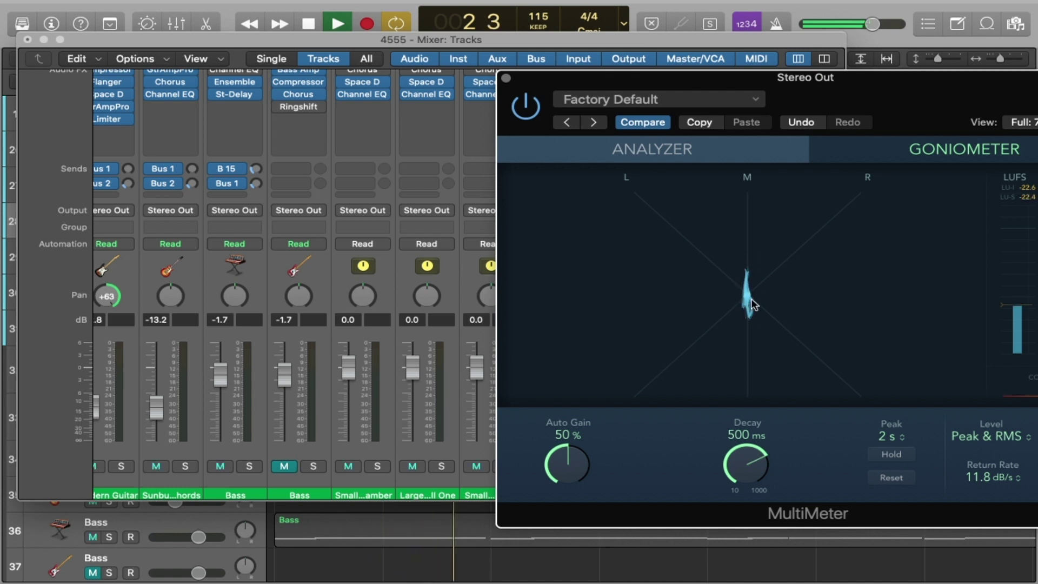
key(space)
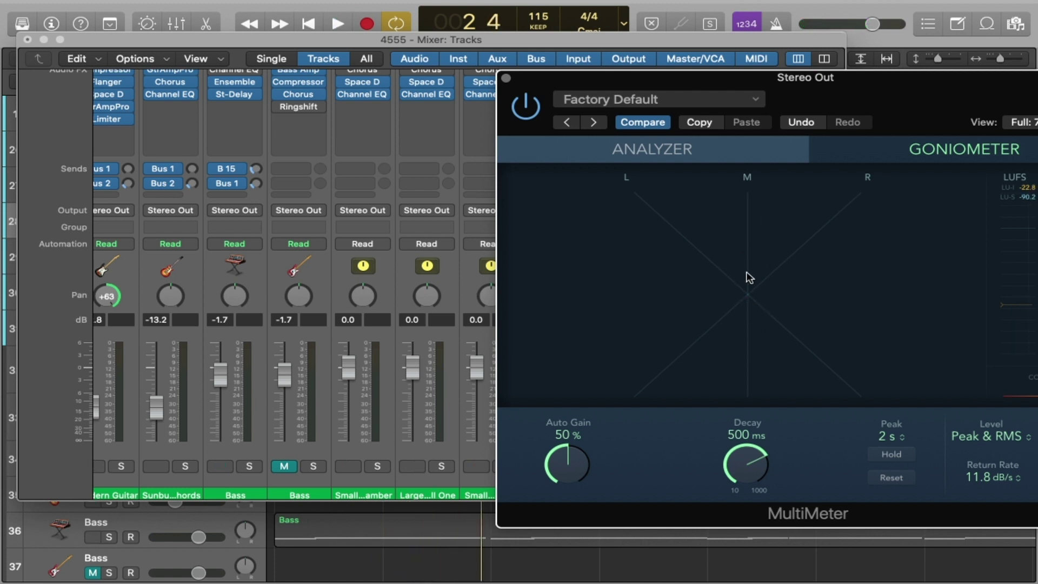
drag(550, 80, 437, 85)
key(space)
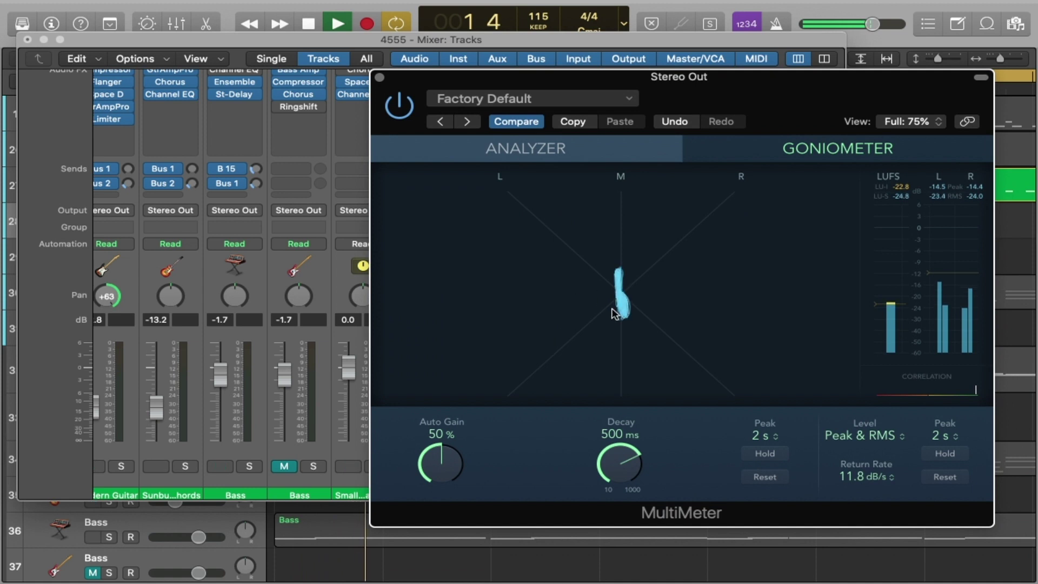
Step: Close the mixer and pan the Kontakt track hard left to -64 and hard right, playing it to compare the Goniometer display
mouse_move(50, 11)
click(27, 39)
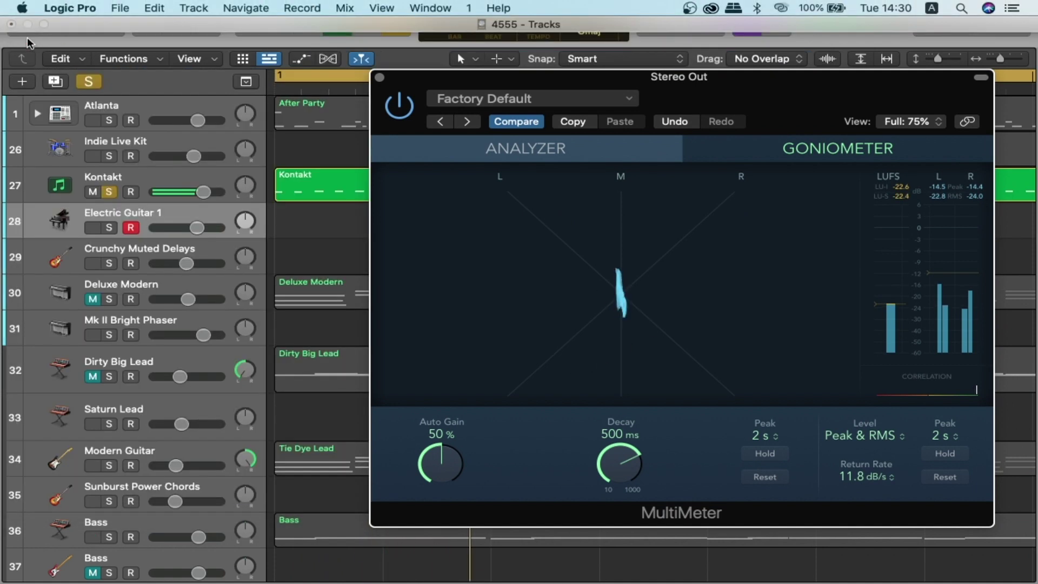
drag(245, 185, 245, 216)
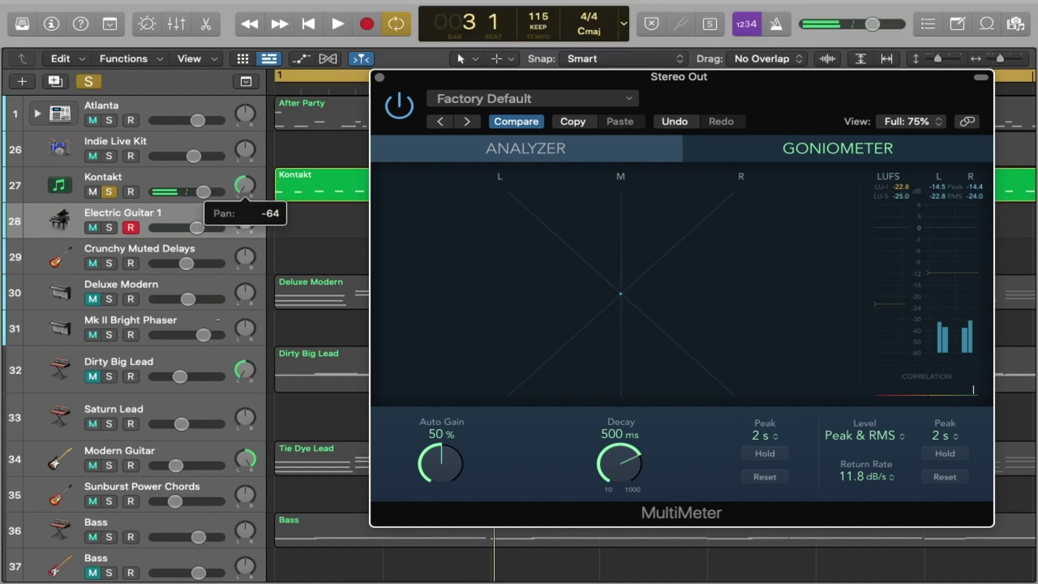
key(space)
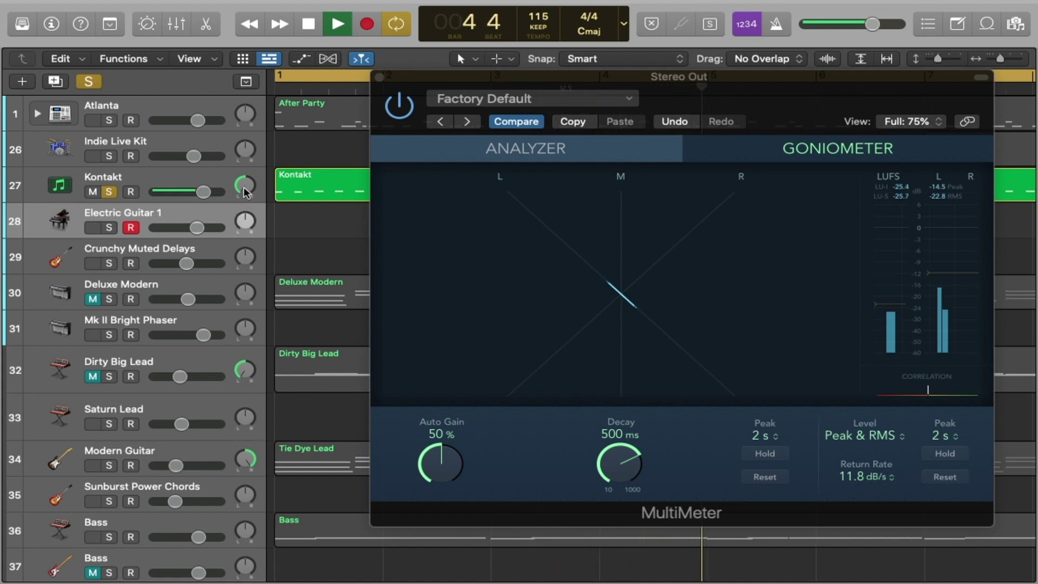
drag(243, 222, 243, 206)
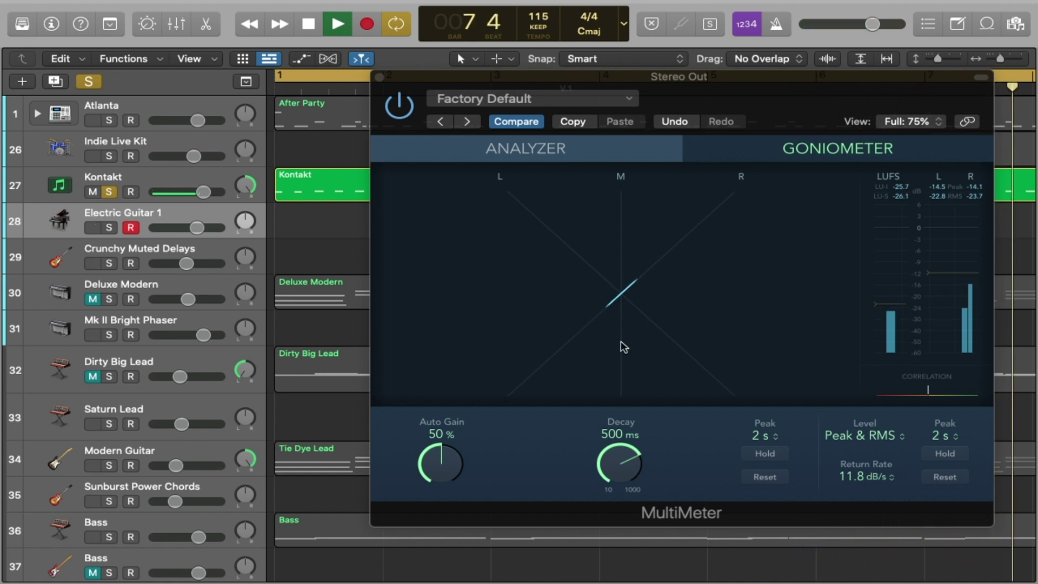
key(space)
Step: Set the Kontakt track's pan to 0
click(246, 185)
text(0)
key(Return)
Step: Reposition the MultiMeter window and play the Kontakt track to examine its LUFS and left/right level meters
drag(748, 91, 563, 89)
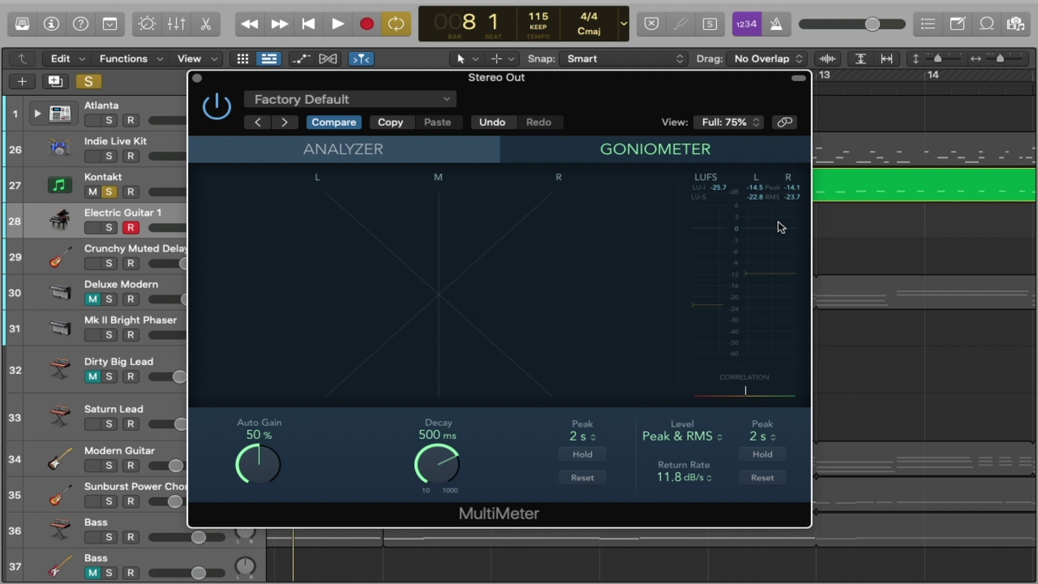
key(space)
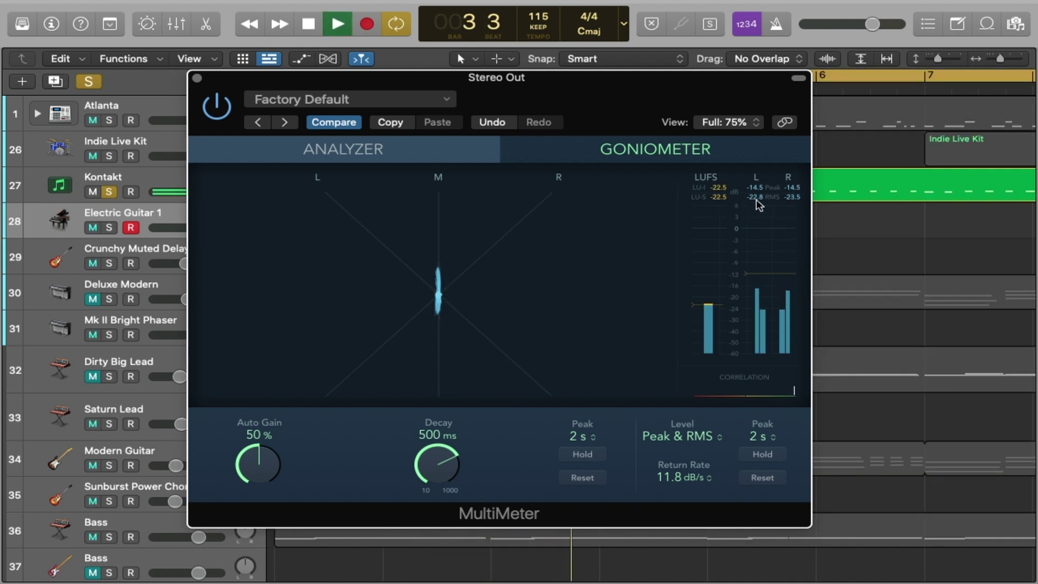
key(space)
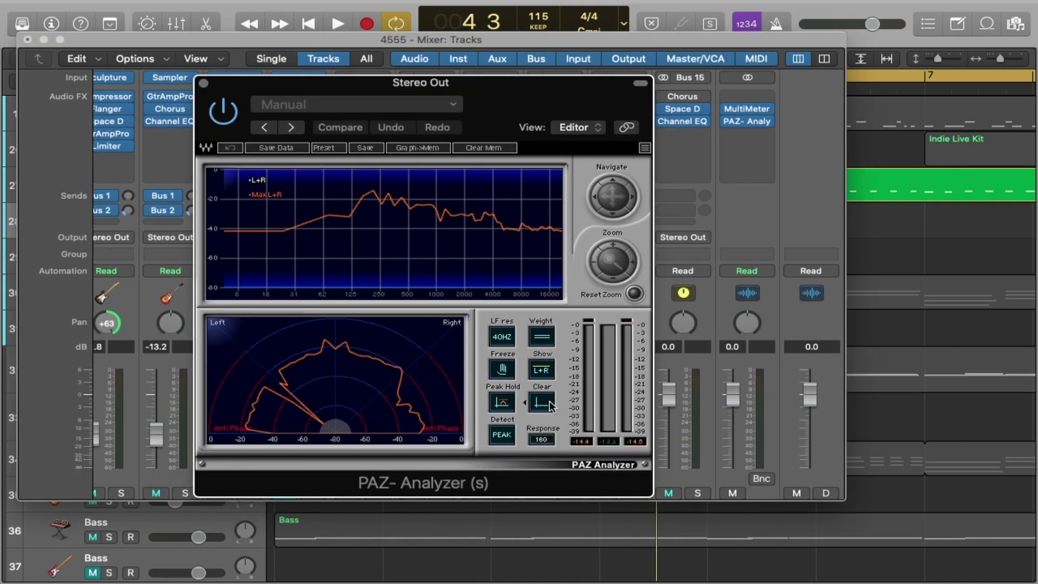
Step: Clear the held peaks in the Stereo Out PAZ-Analyzer and play the Kontakt track to examine a fresh reading
click(543, 403)
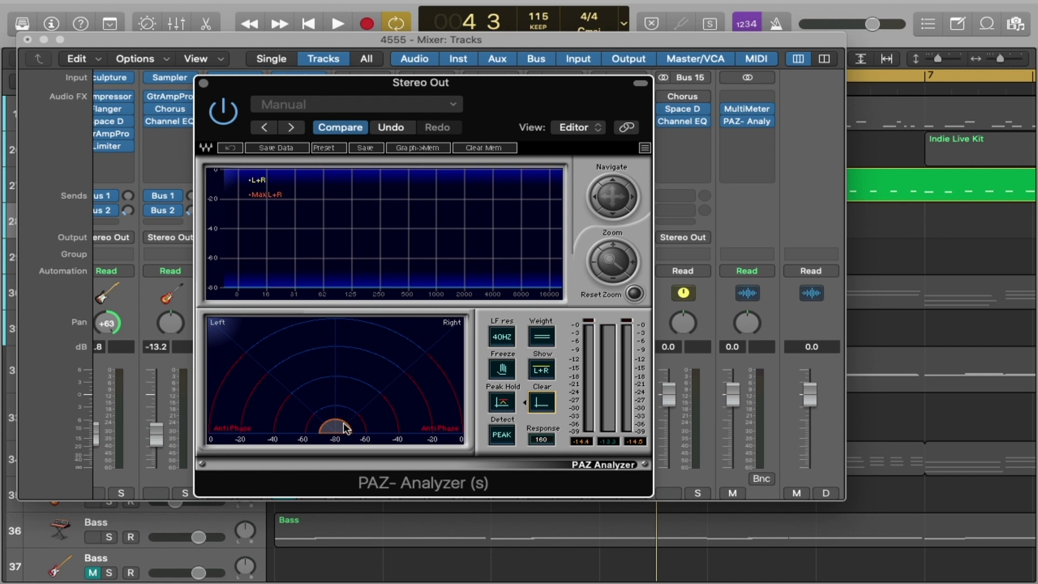
key(space)
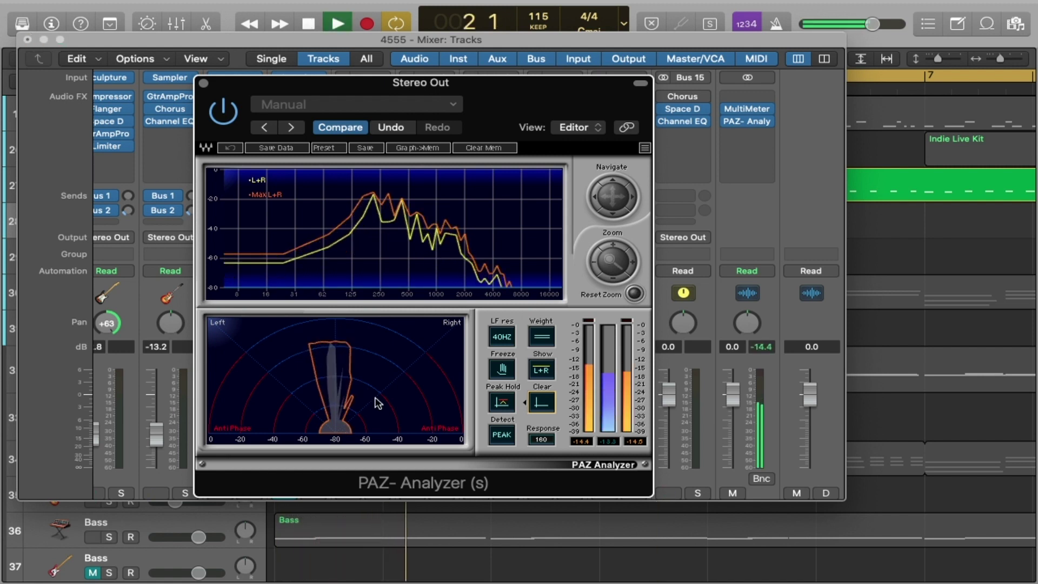
key(space)
Step: Hide the mixer, move the PAZ-Analyzer clear of the track headers and play Kontakt to examine its frequency and stereo graphs
key(x)
drag(336, 84, 629, 126)
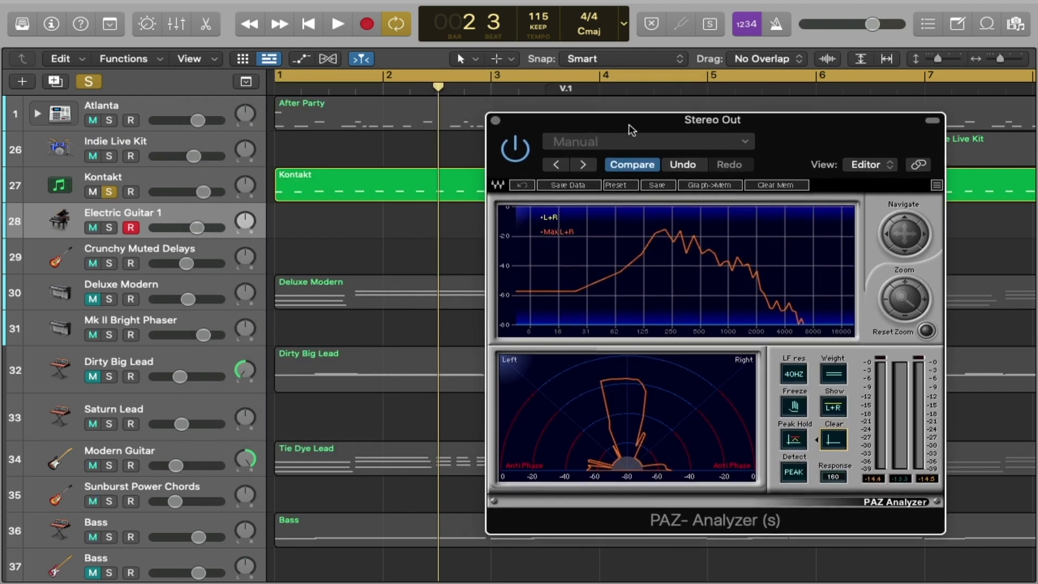
key(space)
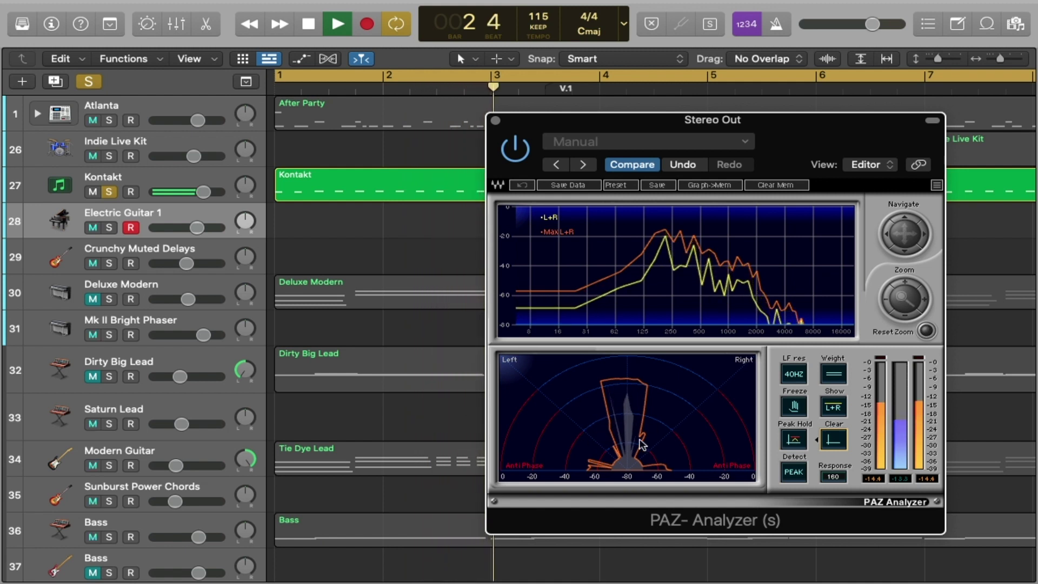
key(space)
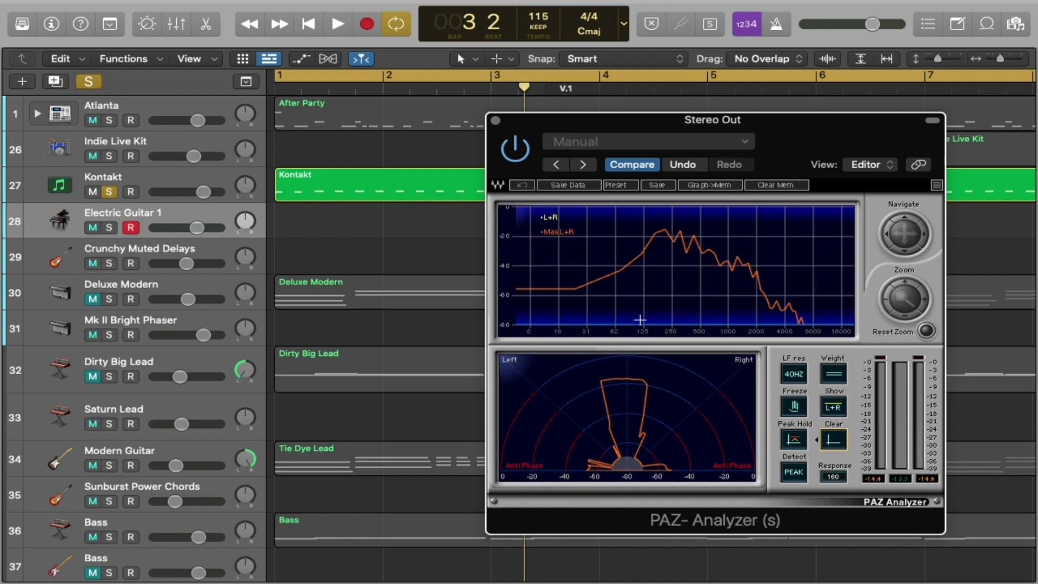
key(space)
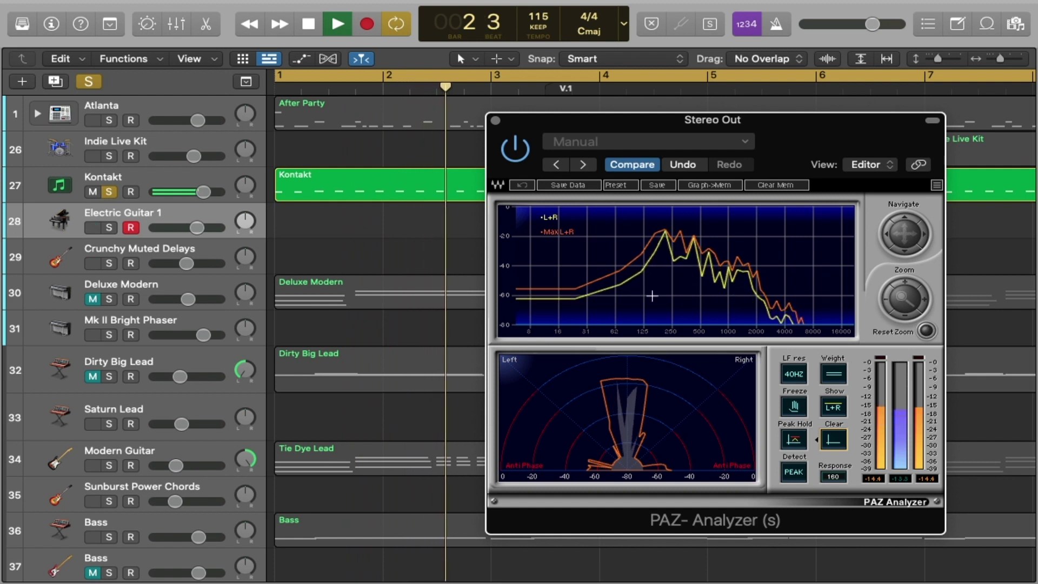
key(space)
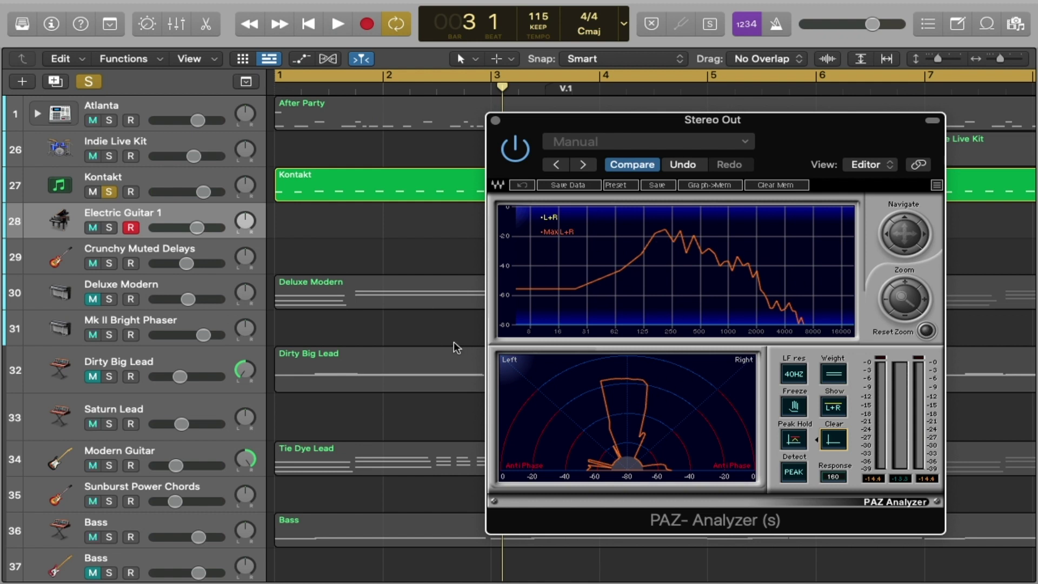
Step: Solo the Dirty Big Lead track together with Kontakt and play both from the beginning
click(91, 379)
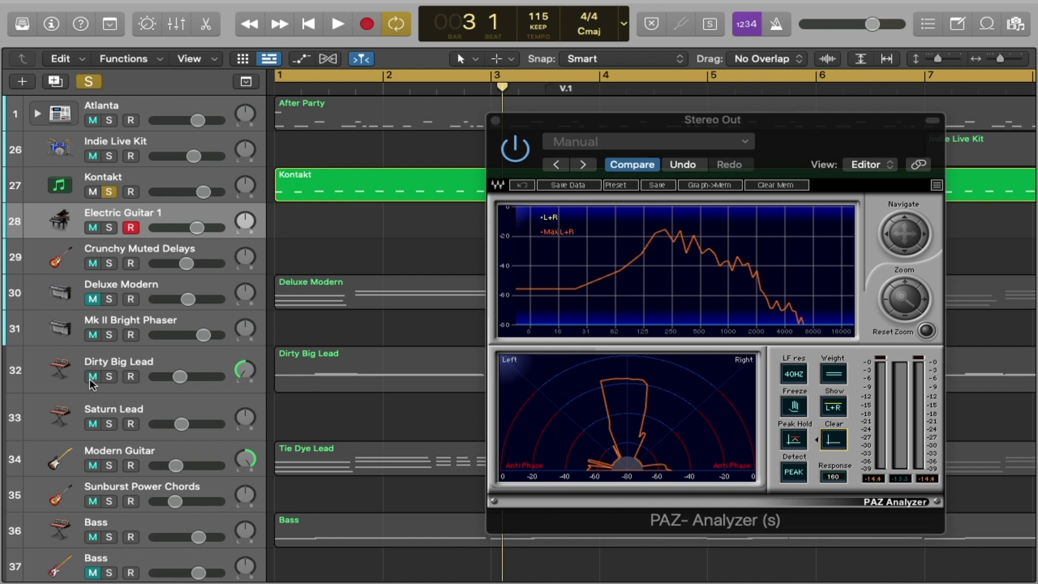
click(111, 374)
key(Return)
key(space)
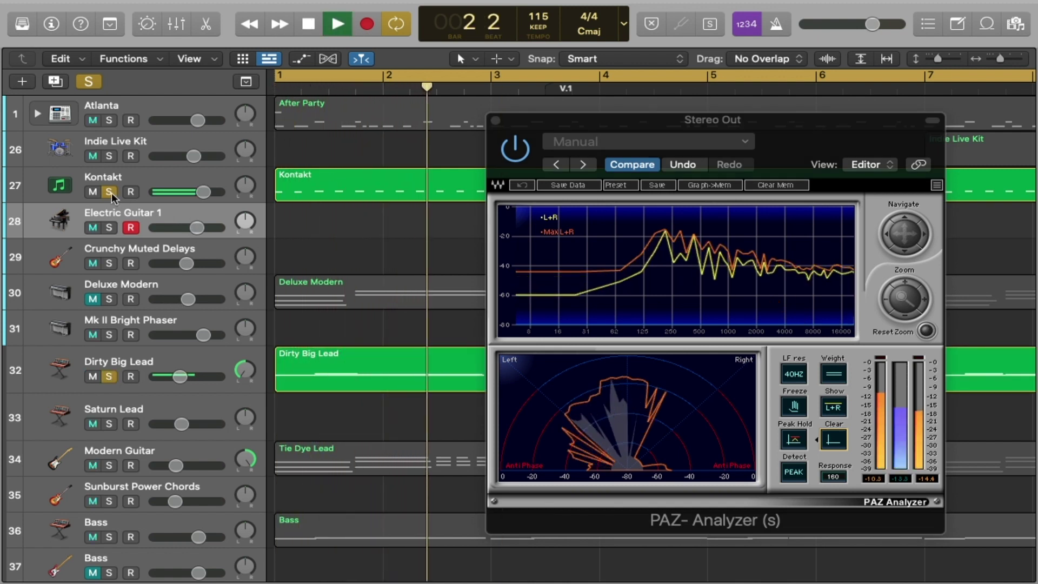
Step: Mute the Kontakt track and replay from the beginning to examine Dirty Big Lead alone in the PAZ-Analyzer
key(space)
click(91, 192)
key(Return)
key(space)
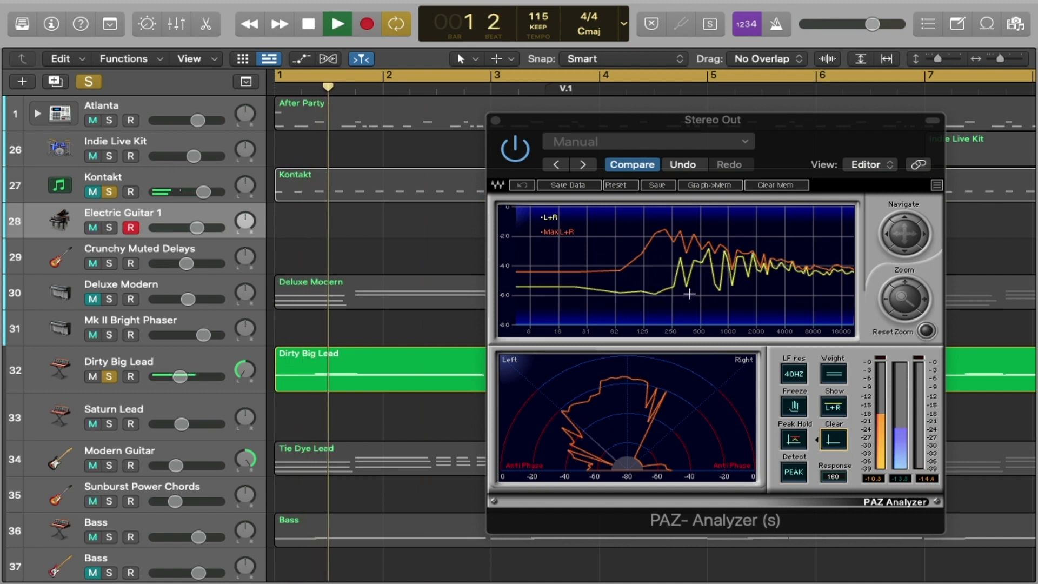
Step: Mark the point at frequency 671 in the PAZ-Analyzer's frequency graph and stop playback
click(712, 278)
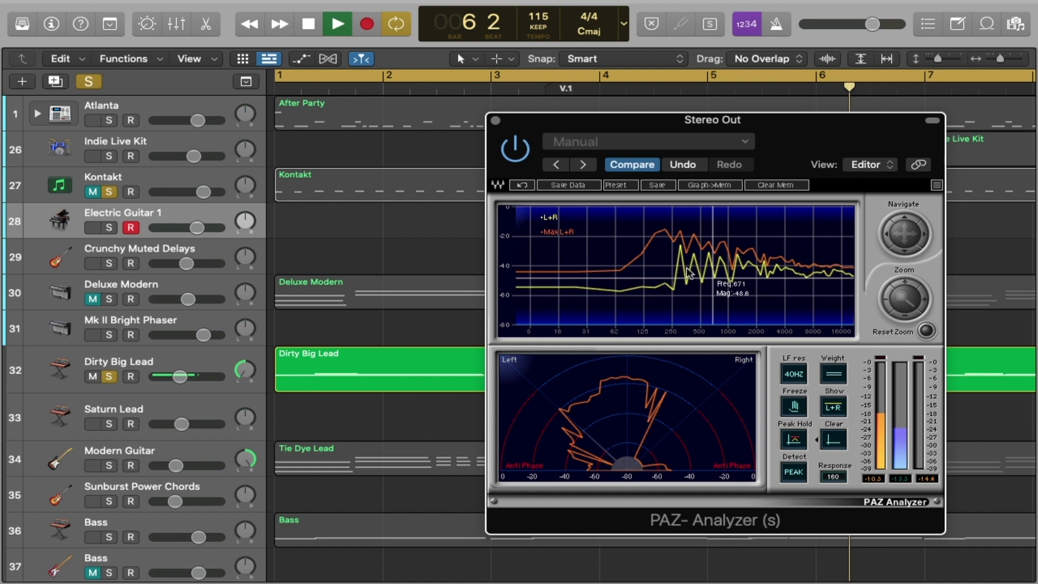
key(space)
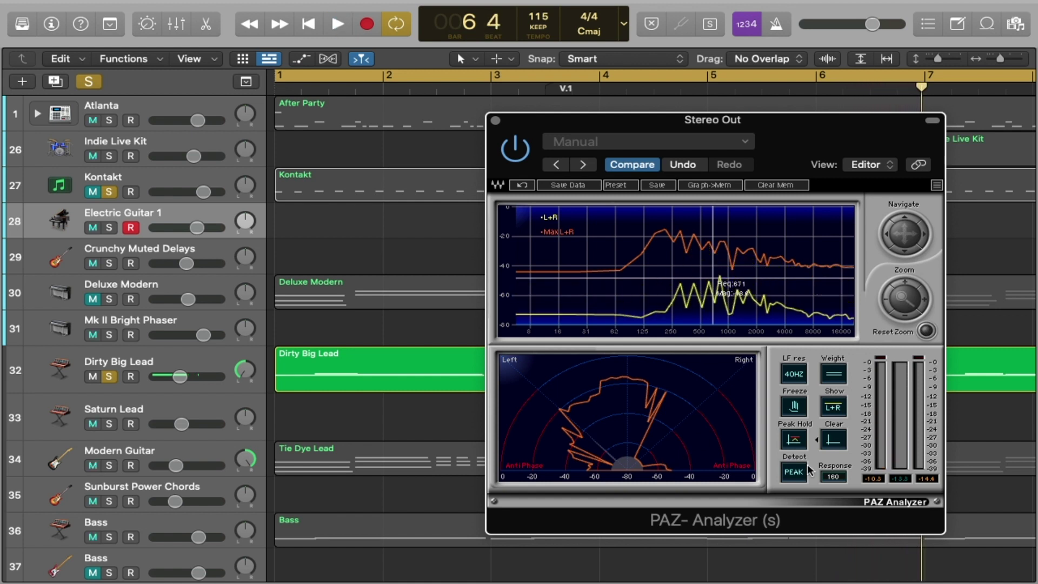
Step: Clear the held peaks in the PAZ-Analyzer and replay Dirty Big Lead to examine its left-panned stereo image
click(831, 437)
key(space)
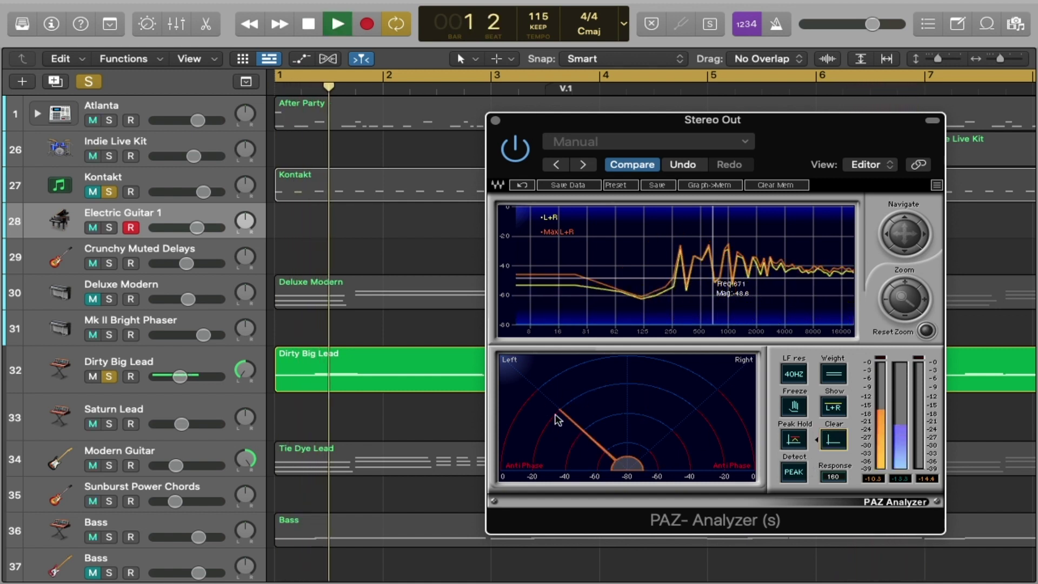
key(space)
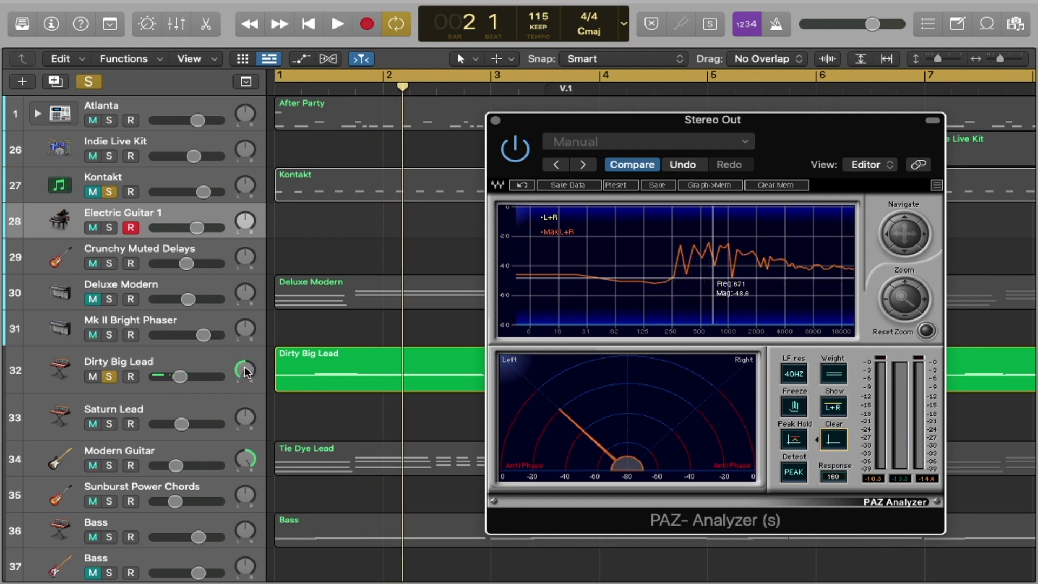
Step: Center the pan of Dirty Big Lead and play it to examine the stereo graph in the PAZ-Analyzer
click(242, 369)
double_click(242, 369)
text(0)
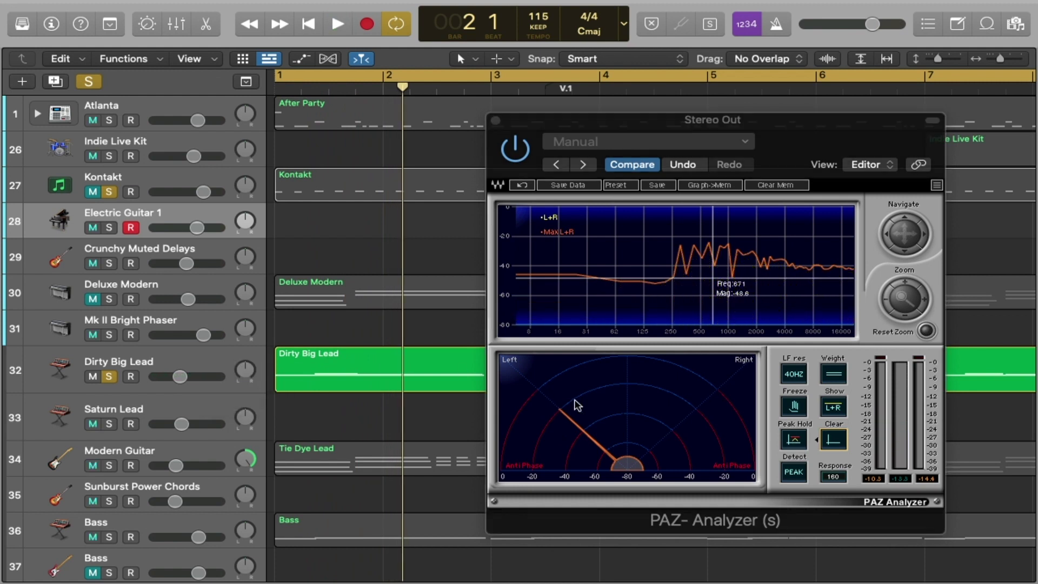
click(614, 407)
key(space)
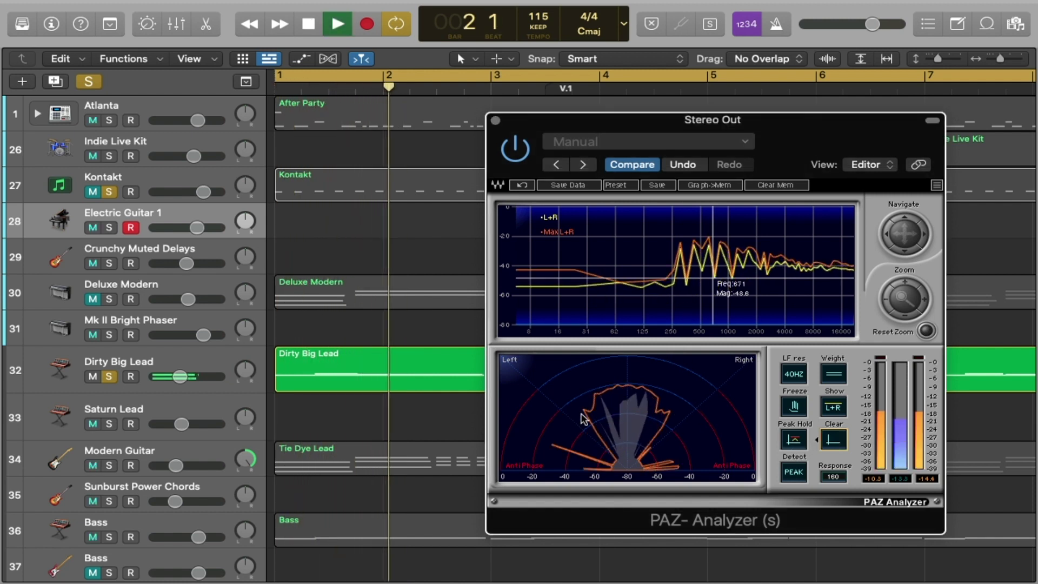
key(space)
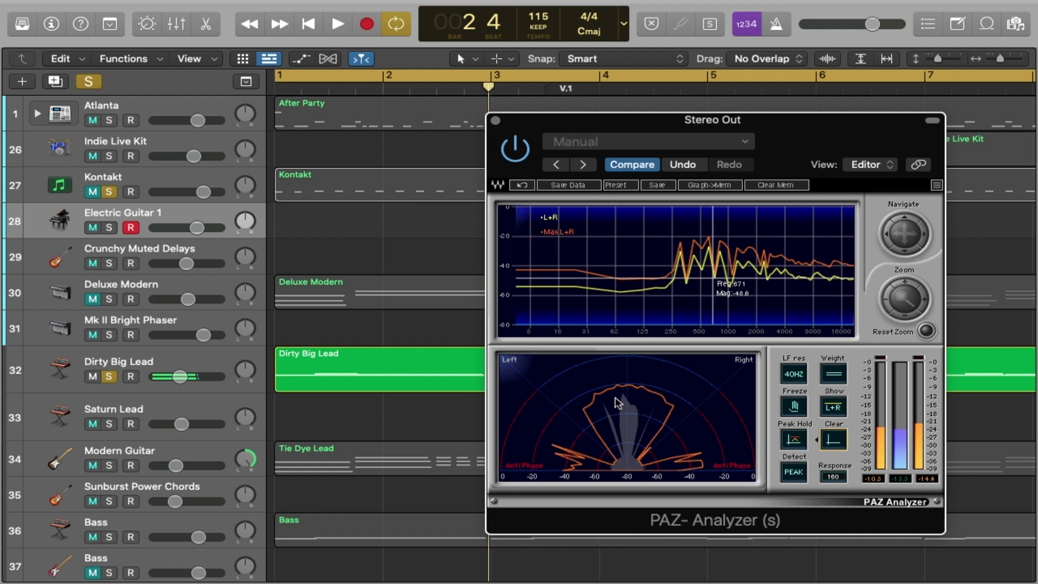
Step: Solo the Deluxe Modern track together with Dirty Big Lead and play both to examine their combined frequency and stereo graphs
click(93, 300)
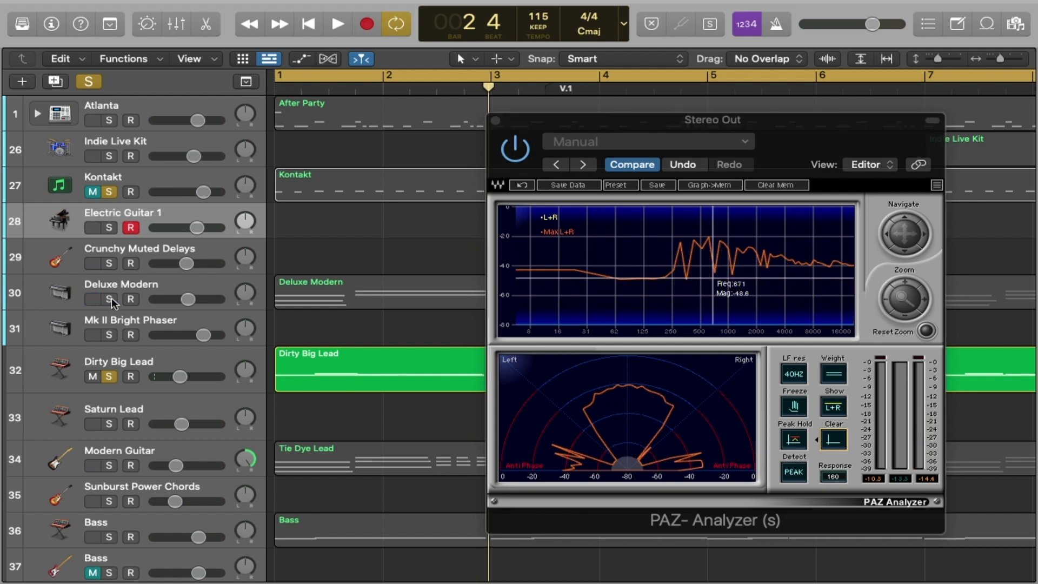
click(111, 300)
key(space)
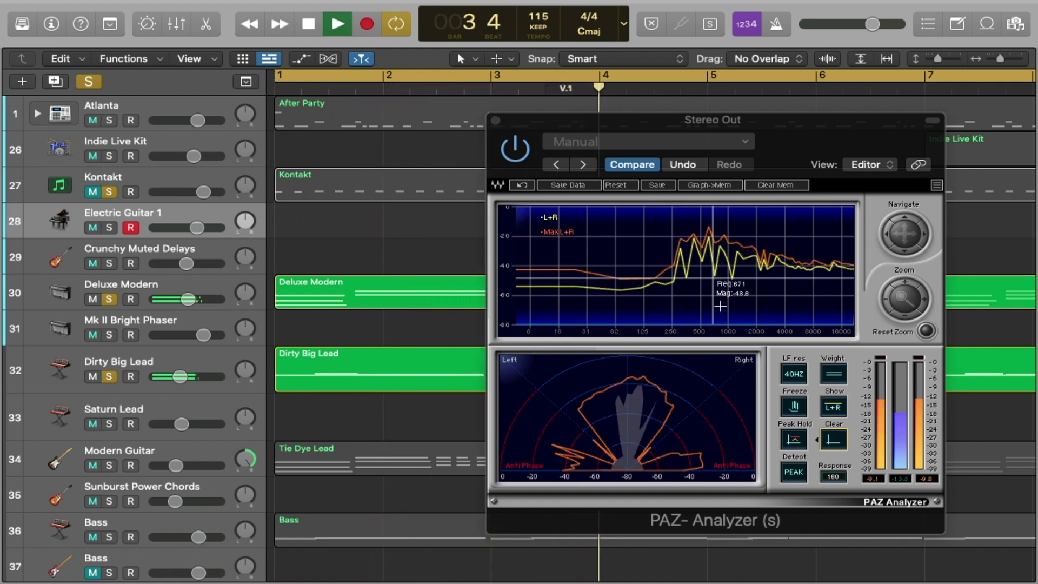
key(space)
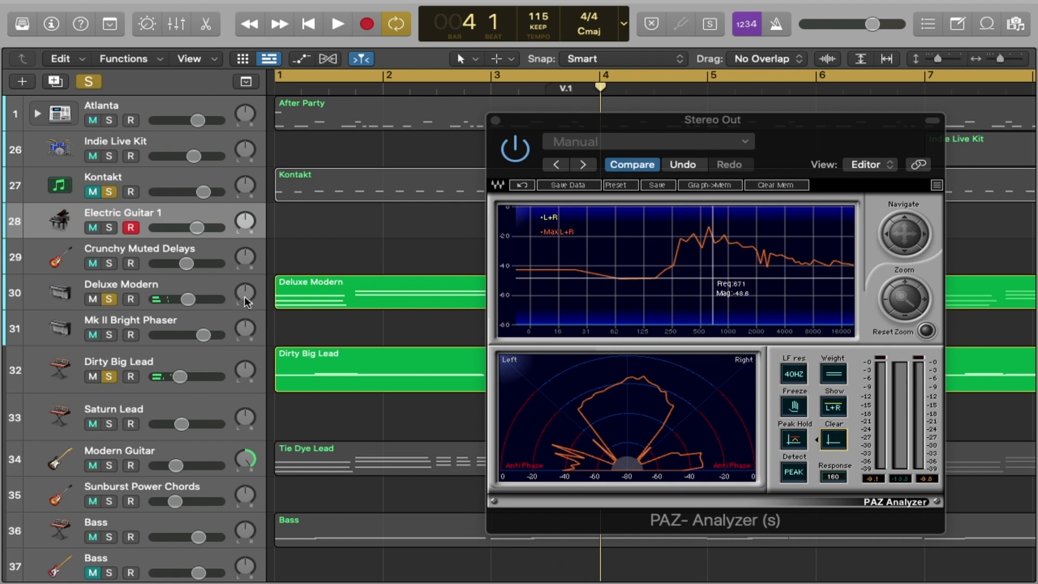
Step: Pan Deluxe Modern left and Dirty Big Lead right, and play both with cleared peaks to examine the stereo spread
drag(245, 292, 245, 327)
drag(248, 375, 286, 223)
key(space)
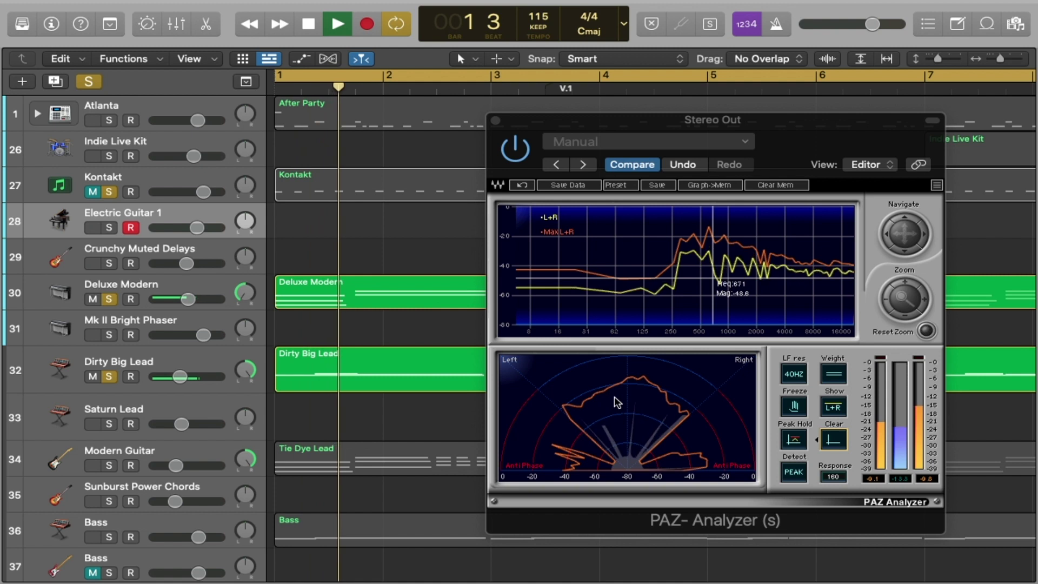
click(829, 440)
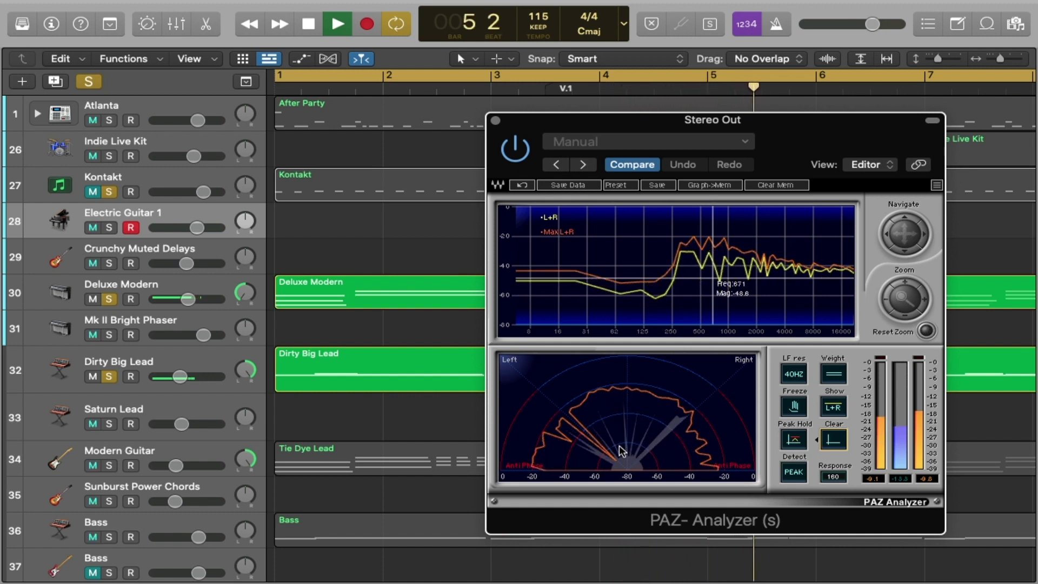
key(space)
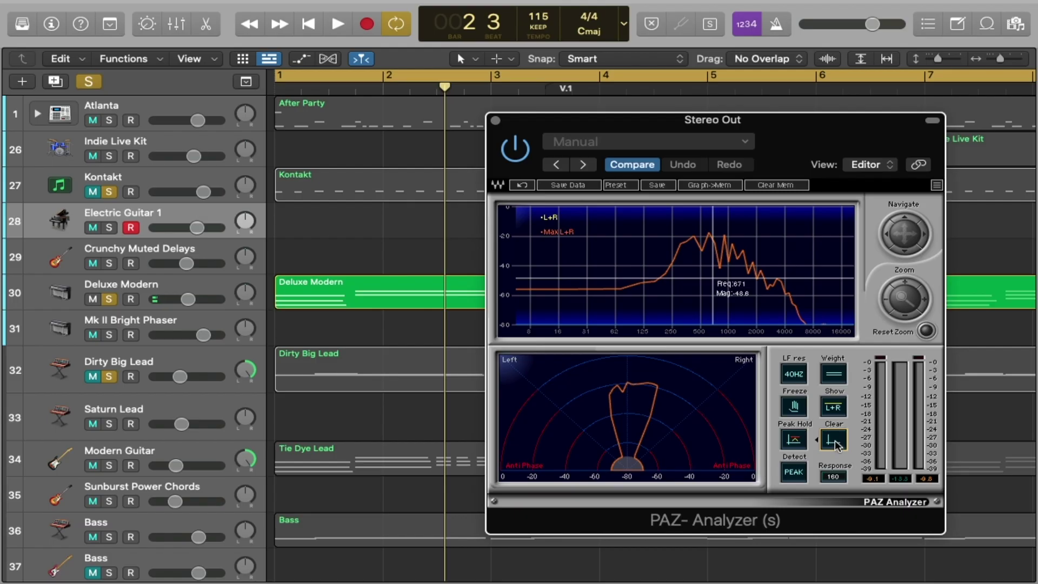
Step: Clear the held peaks in the Stereo Out PAZ-Analyzer and show the mixer
click(834, 440)
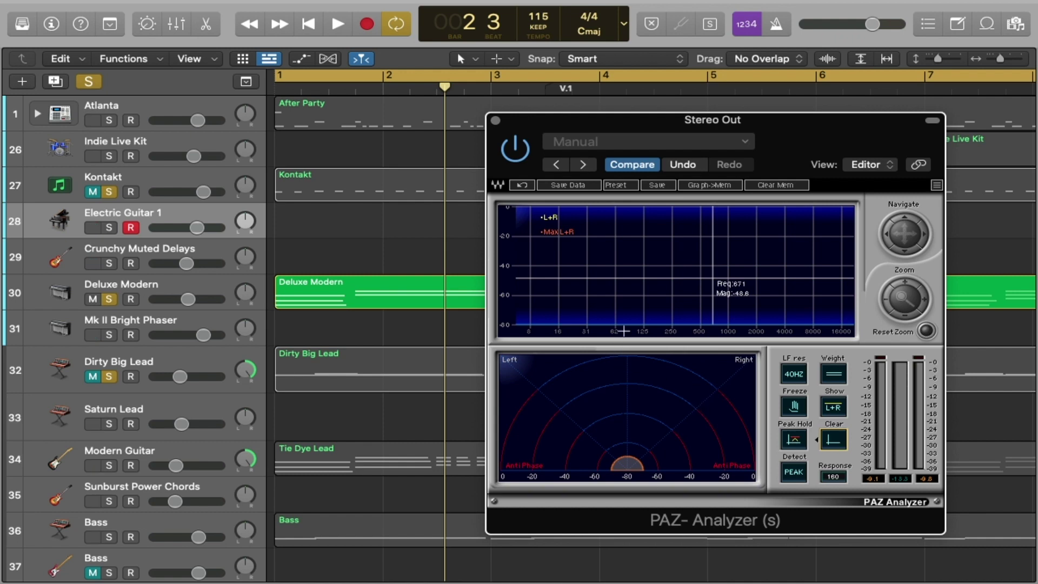
key(x)
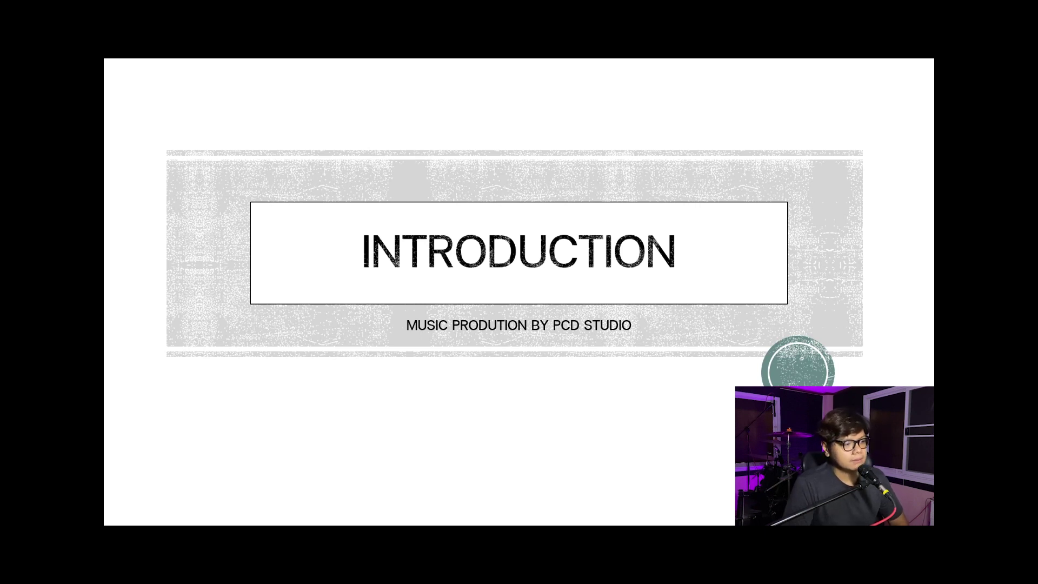
key(Right)
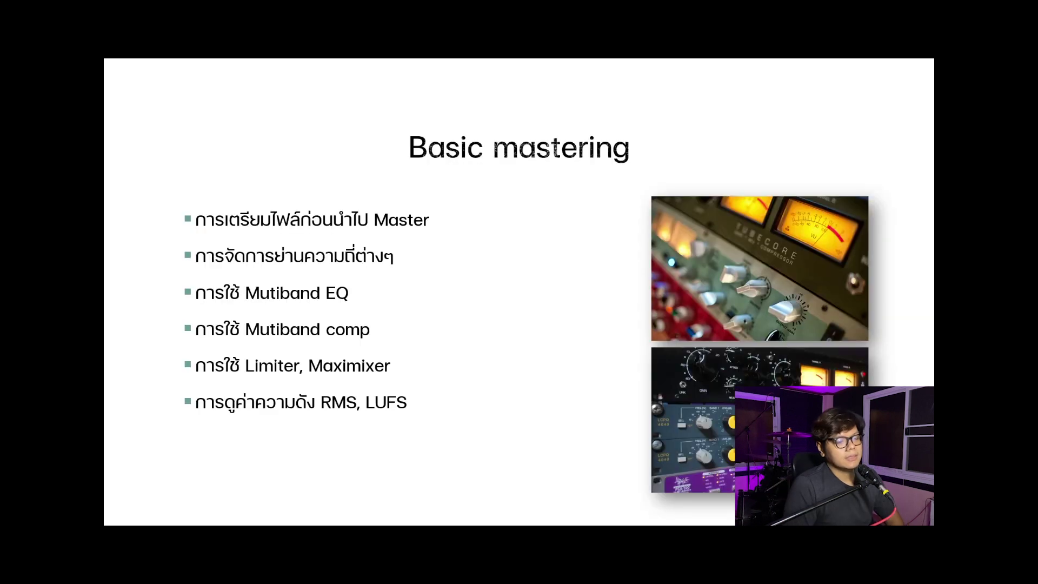